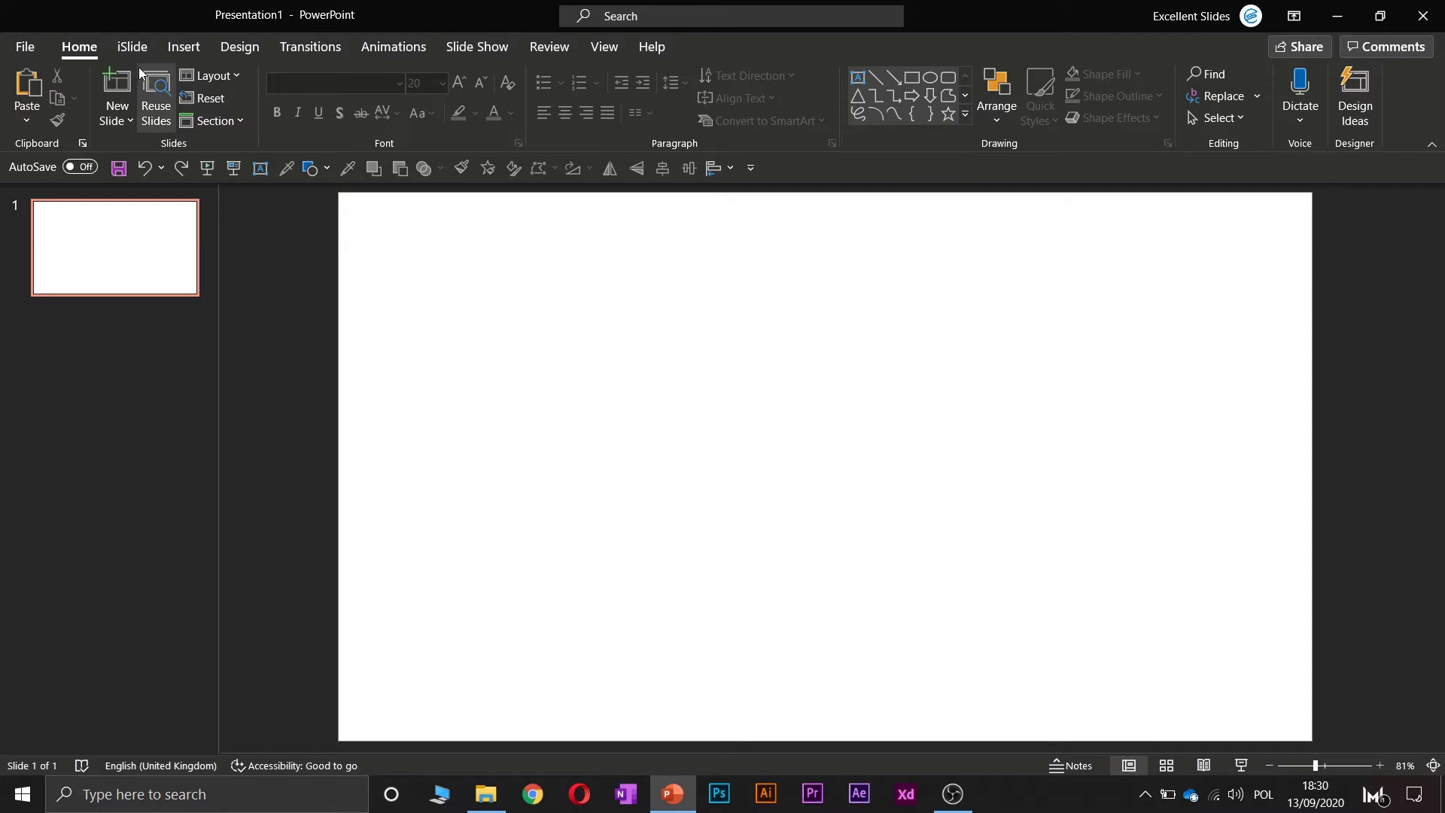
Insert a blue outlined WordArt from the bottom row of the WordArt styles gallery.
left_click(181, 48)
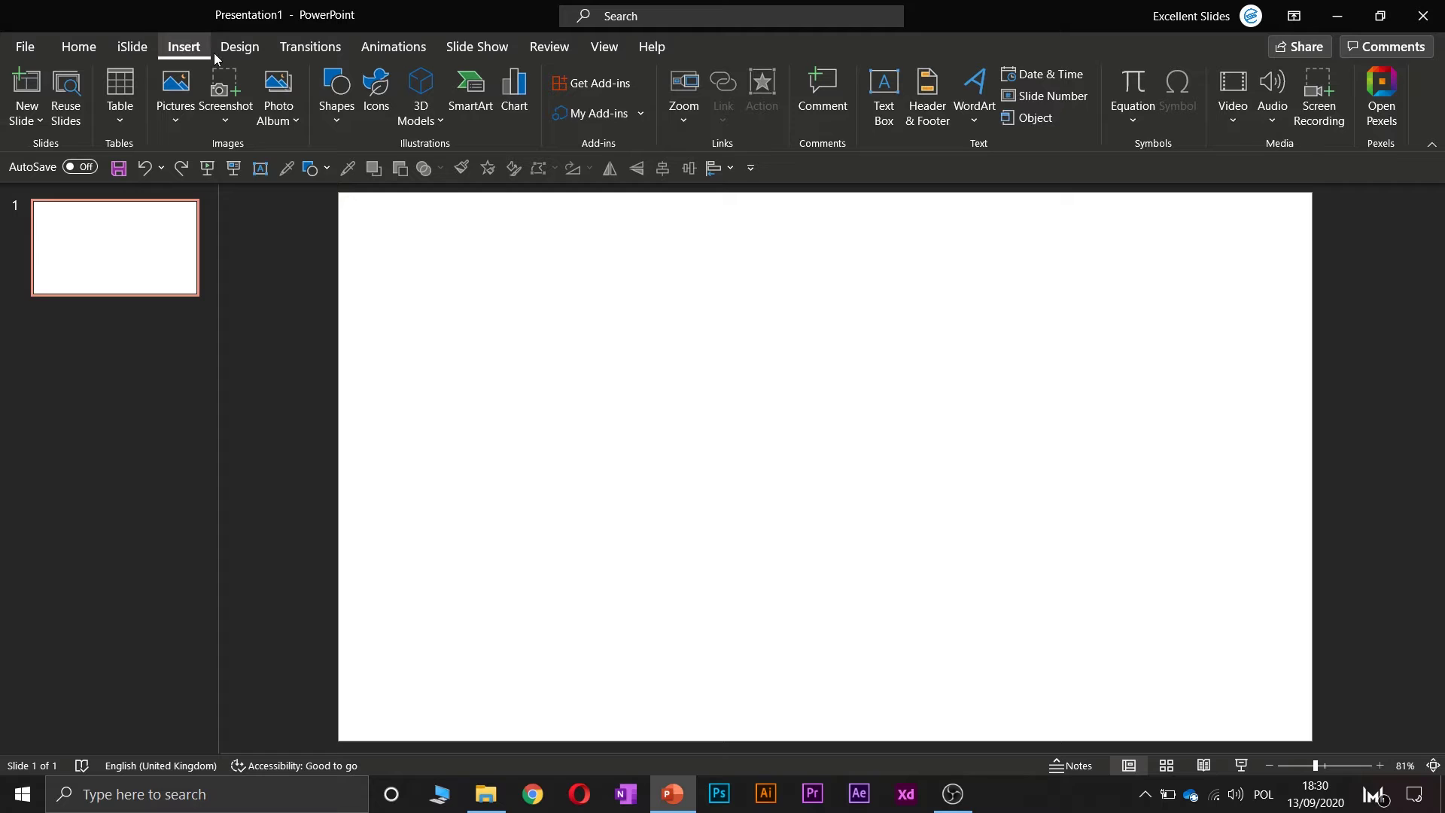
left_click(977, 125)
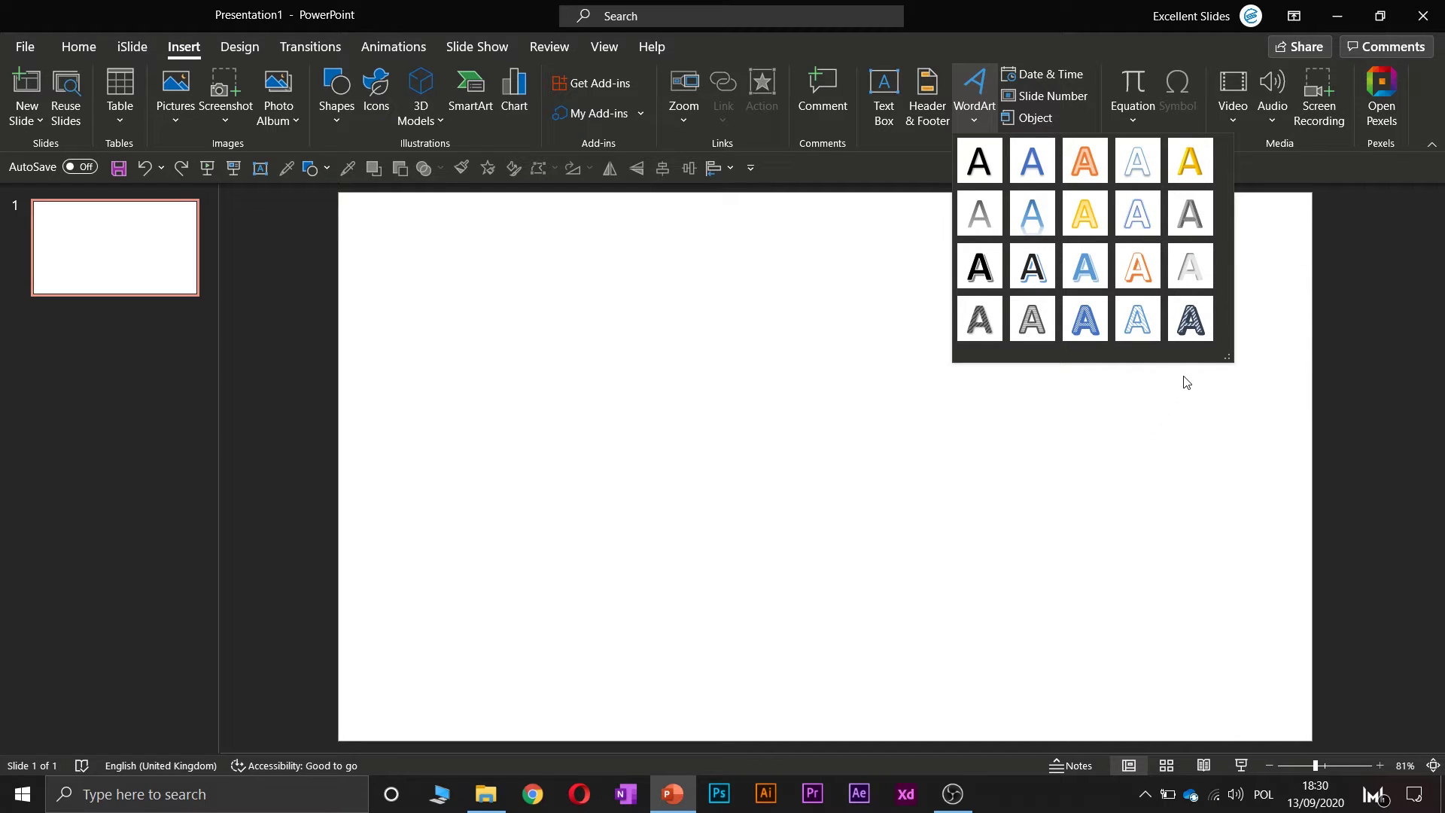
left_click(1085, 319)
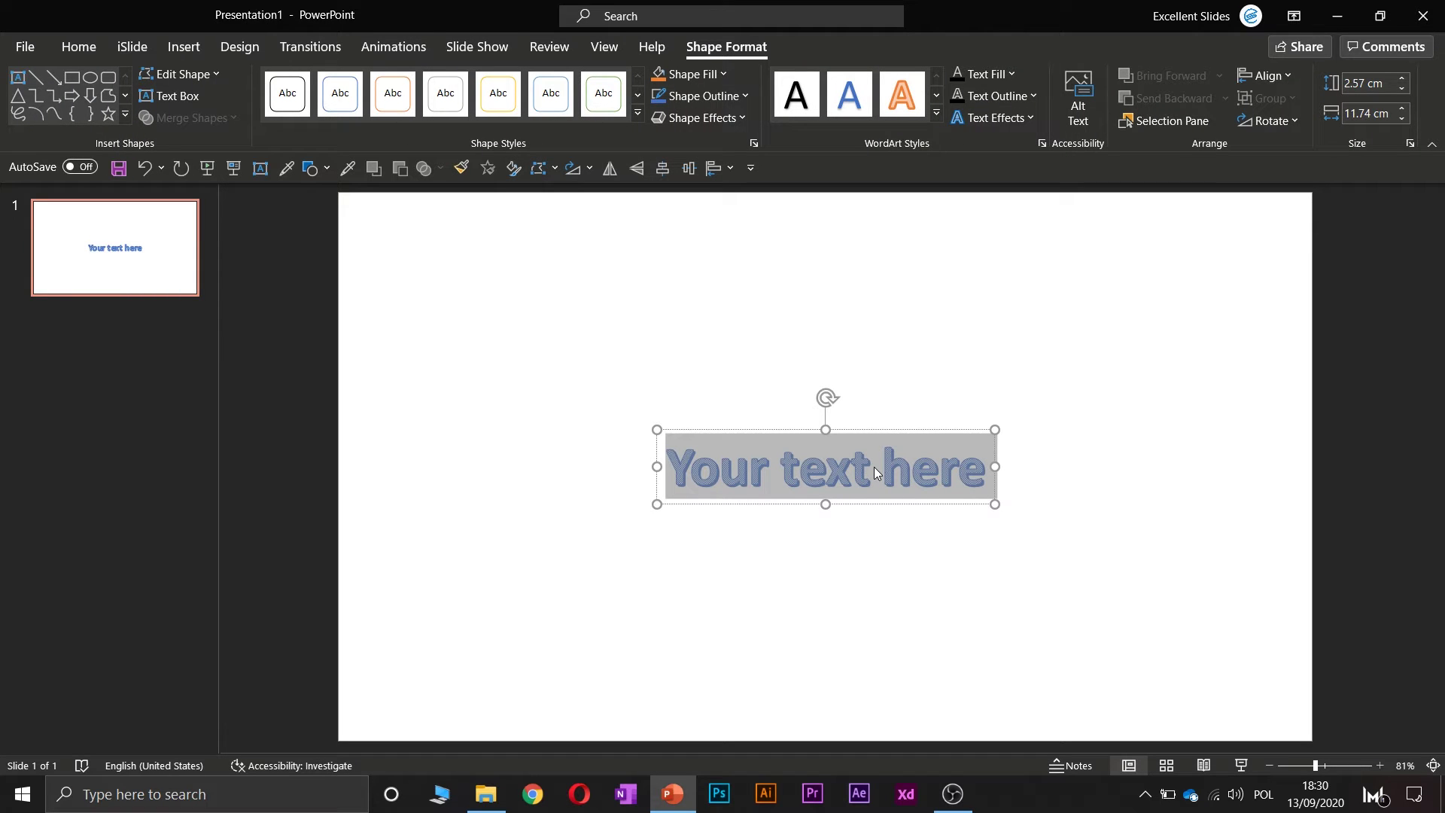
Replace the WordArt placeholder with 'That is Wordart.', fixing a stray typo, then reopen the text for editing.
type("E")
key("BackSpace")
type("That i")
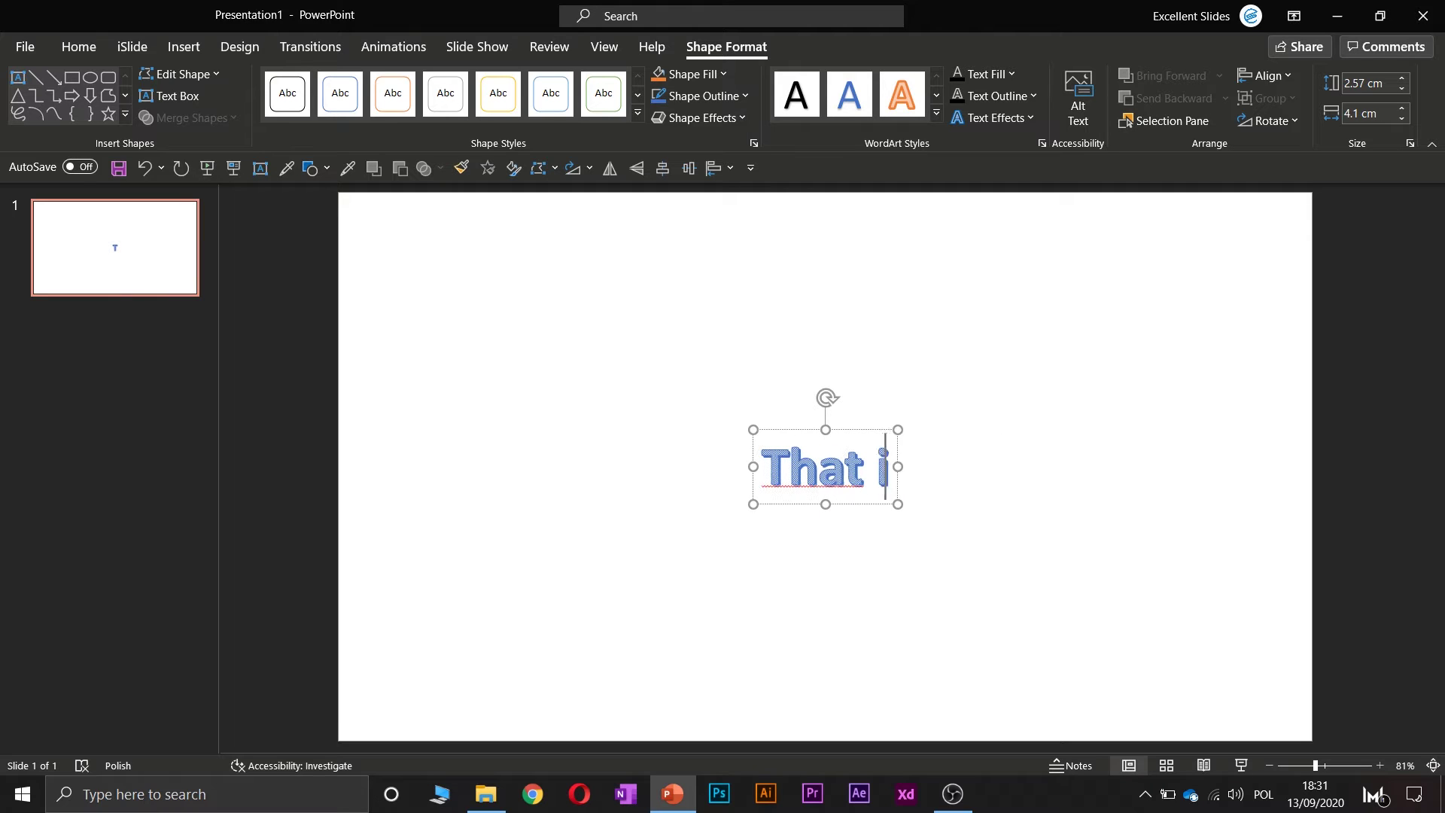
type("s Wordart")
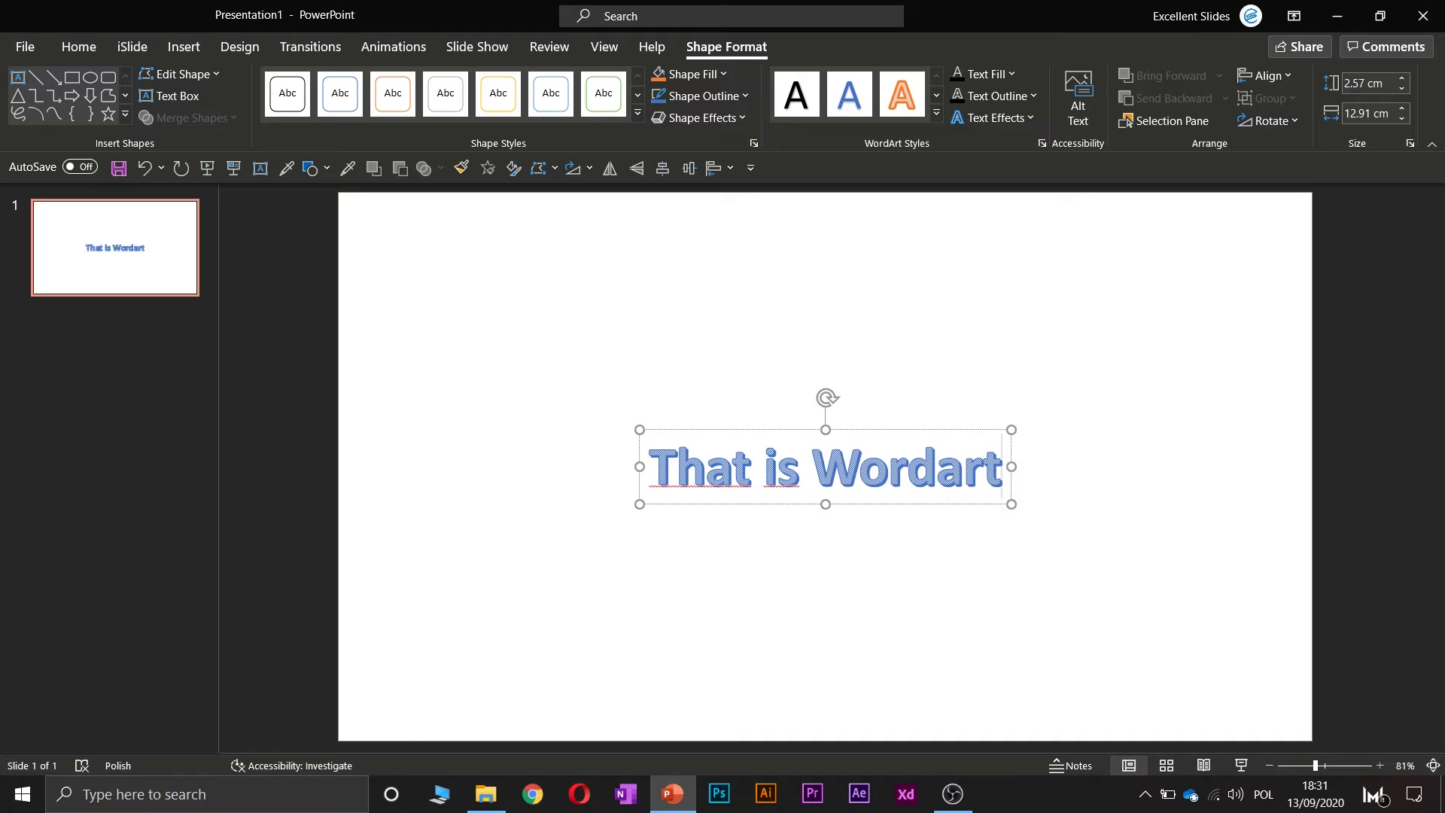
type(".")
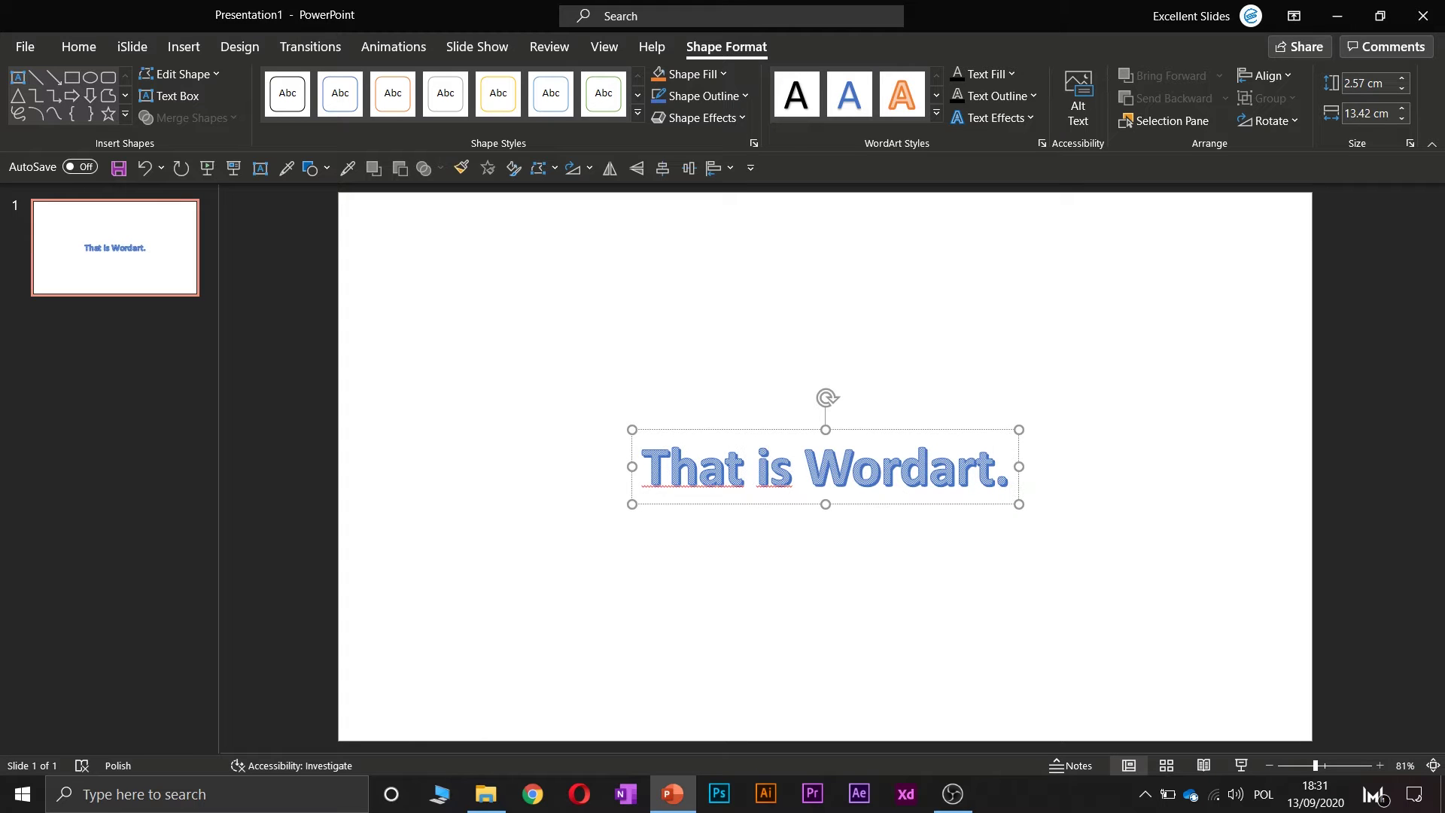
scroll(878, 482, "up", 3)
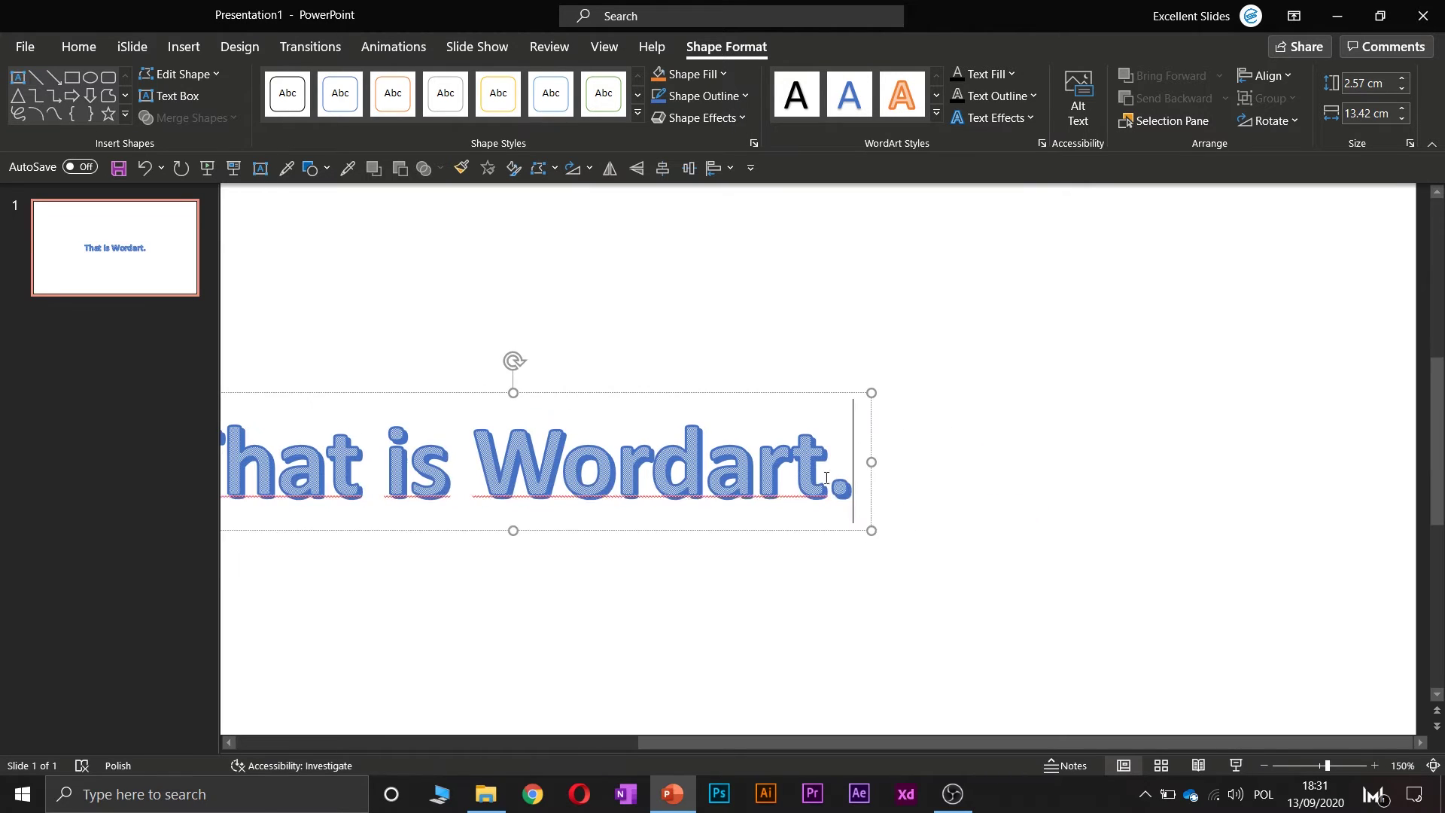
scroll(691, 511, "down", 3)
left_click(691, 509)
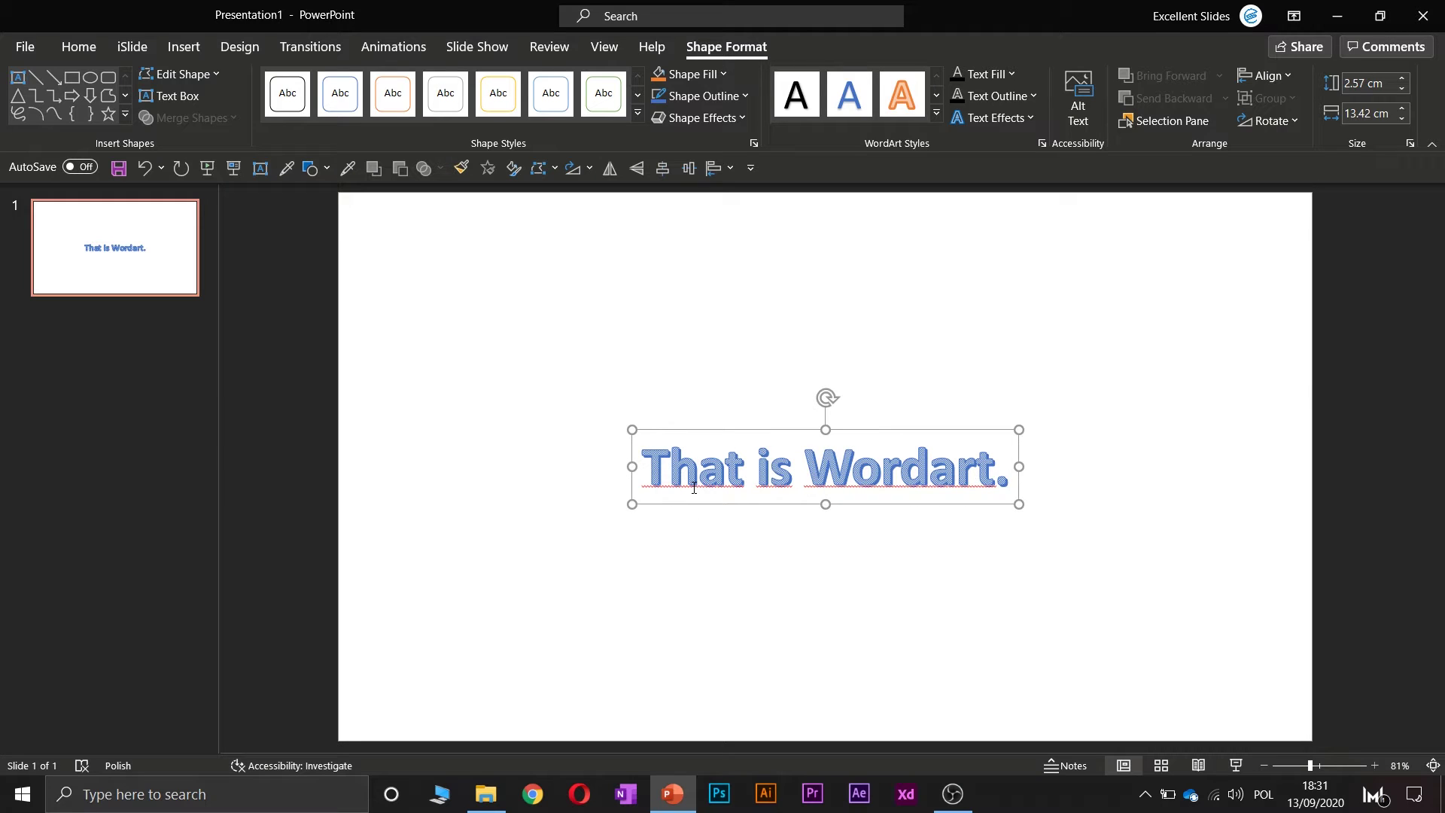
left_click(694, 488)
Give all of 'That is Wordart.' a dark orange-brown text fill, leaving the shape fill unchanged.
key("ctrl+a")
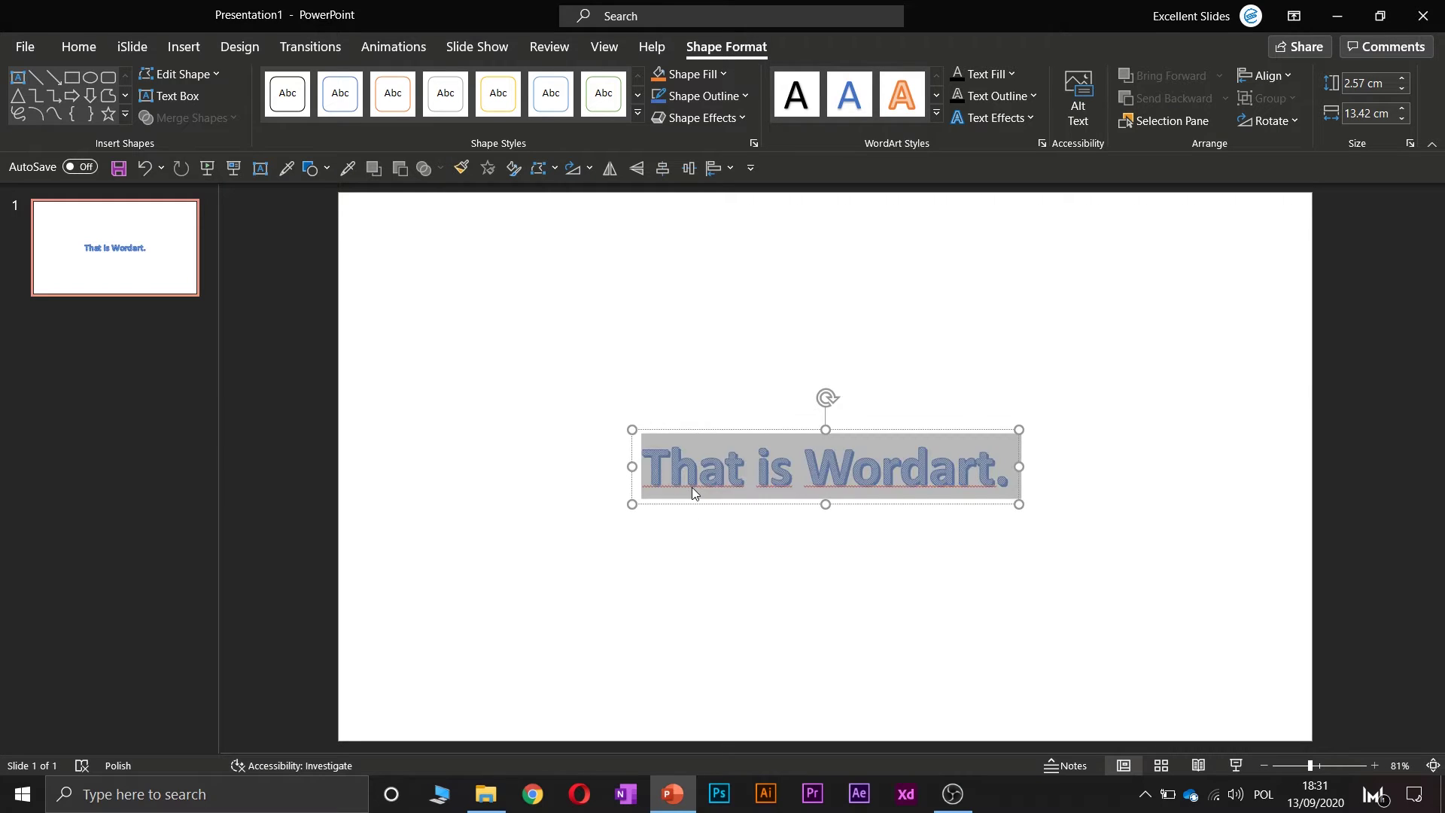
left_click(1007, 76)
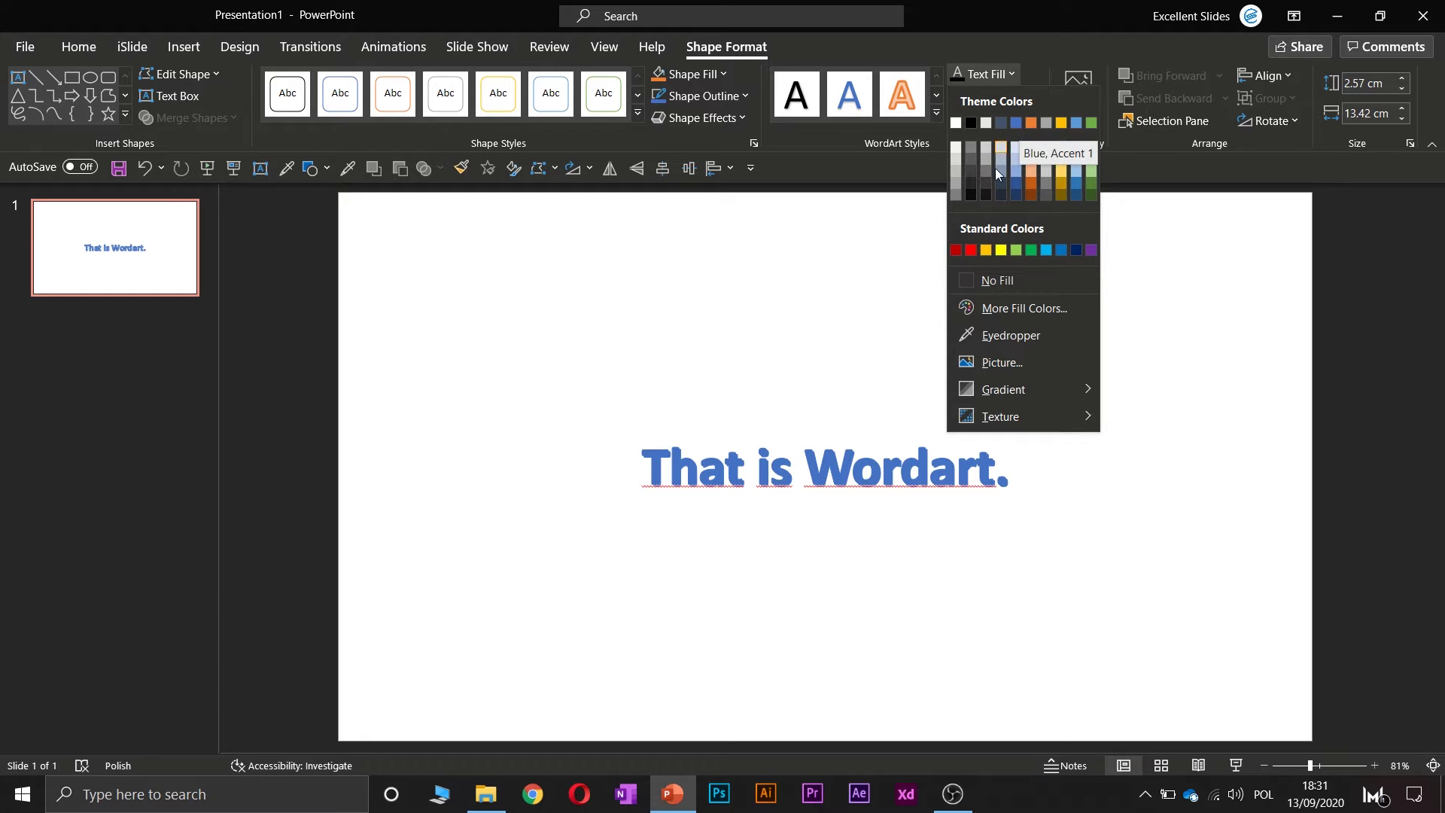
left_click(1029, 186)
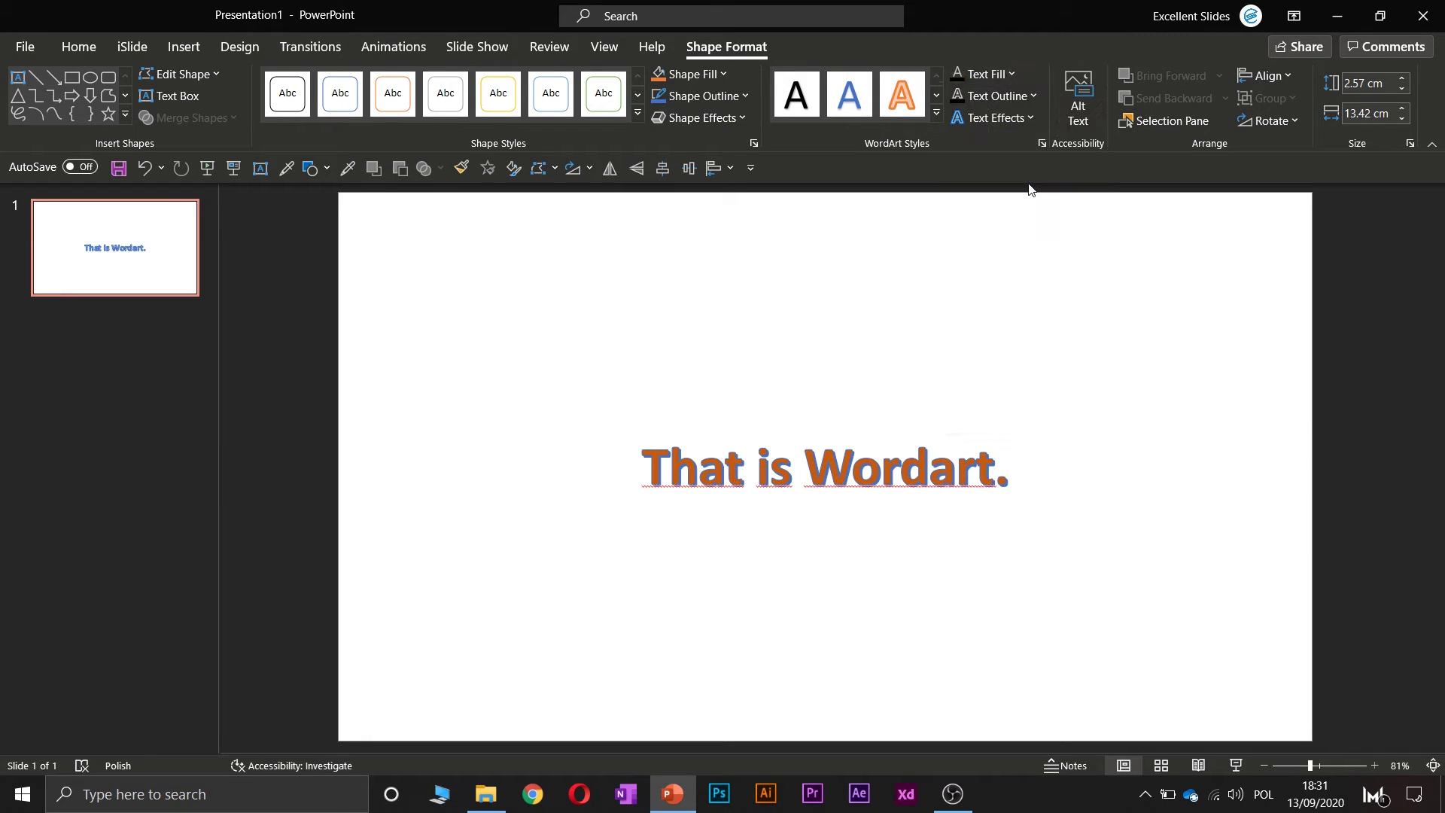
left_click(716, 74)
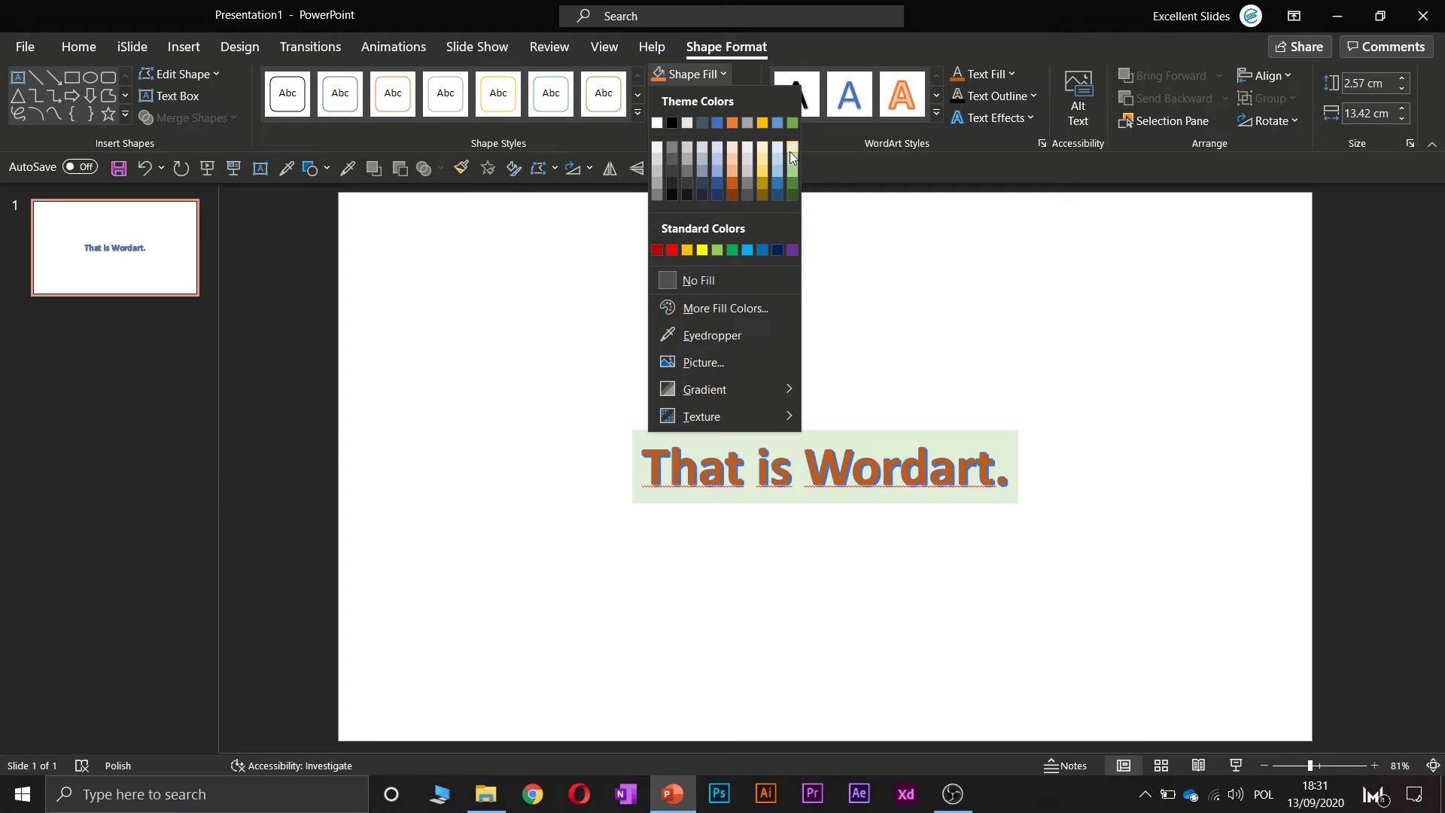
left_click(853, 155)
Back on the slide, bring 'That is Wordart.' to 40 pt and nudge it slightly higher.
left_click(28, 46)
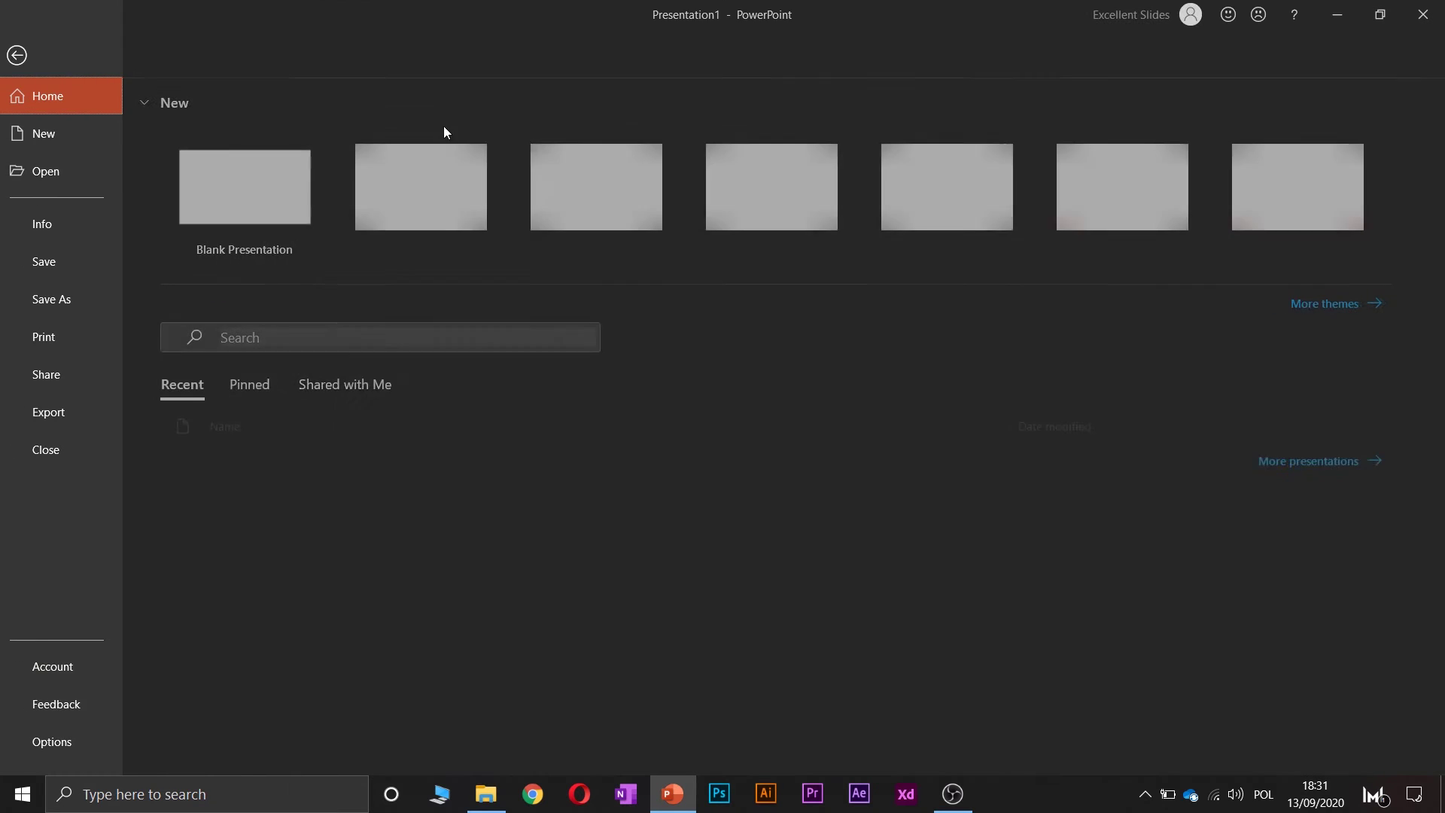
key("Escape")
left_click(87, 53)
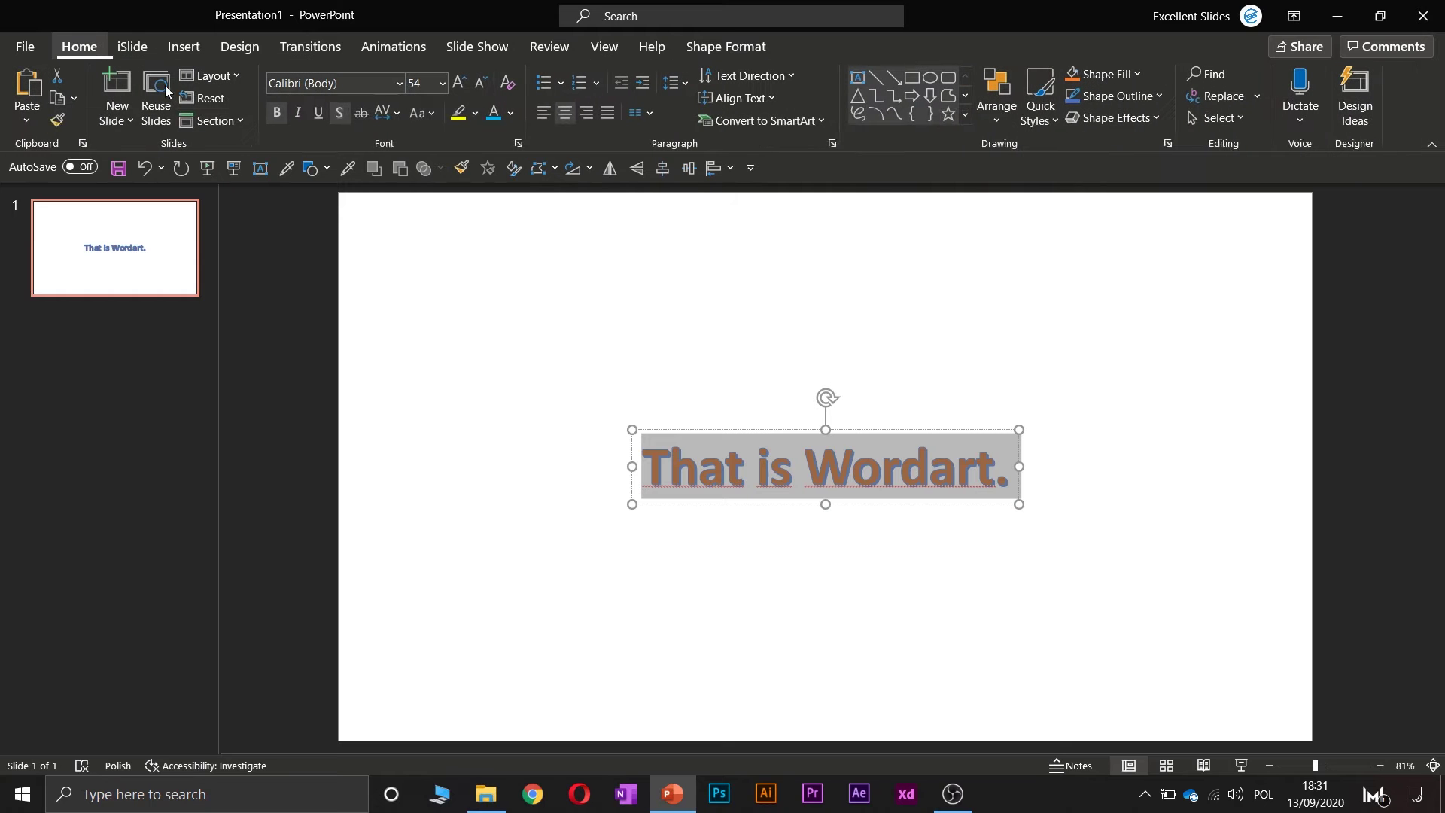
left_click(461, 83)
left_click(460, 82)
left_click(481, 83)
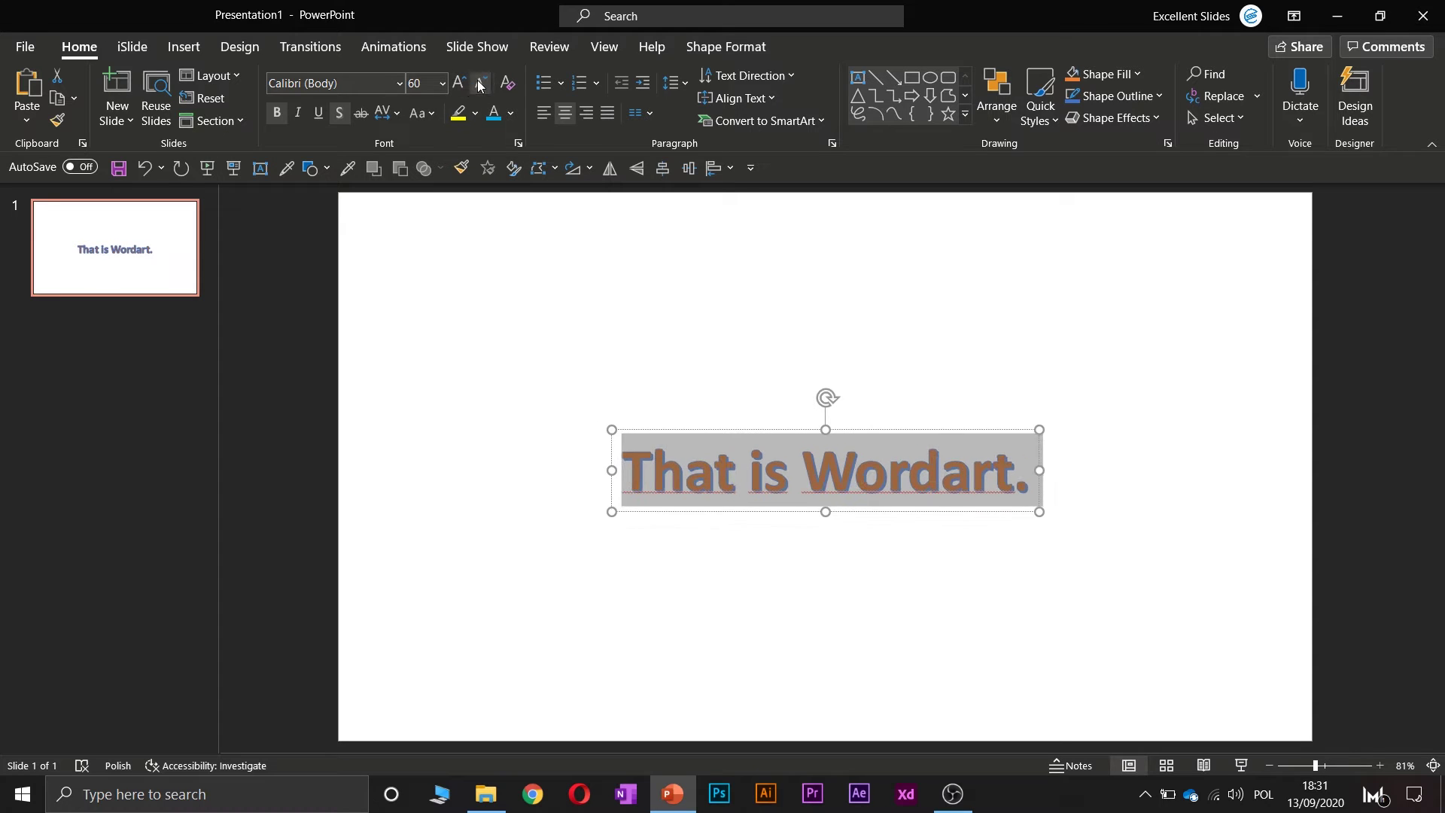
left_click(481, 83)
left_click(481, 83)
left_click(481, 83)
left_click(481, 83)
mouse_move(882, 480)
left_mouse_down()
mouse_move(874, 463)
mouse_move(875, 481)
left_mouse_up()
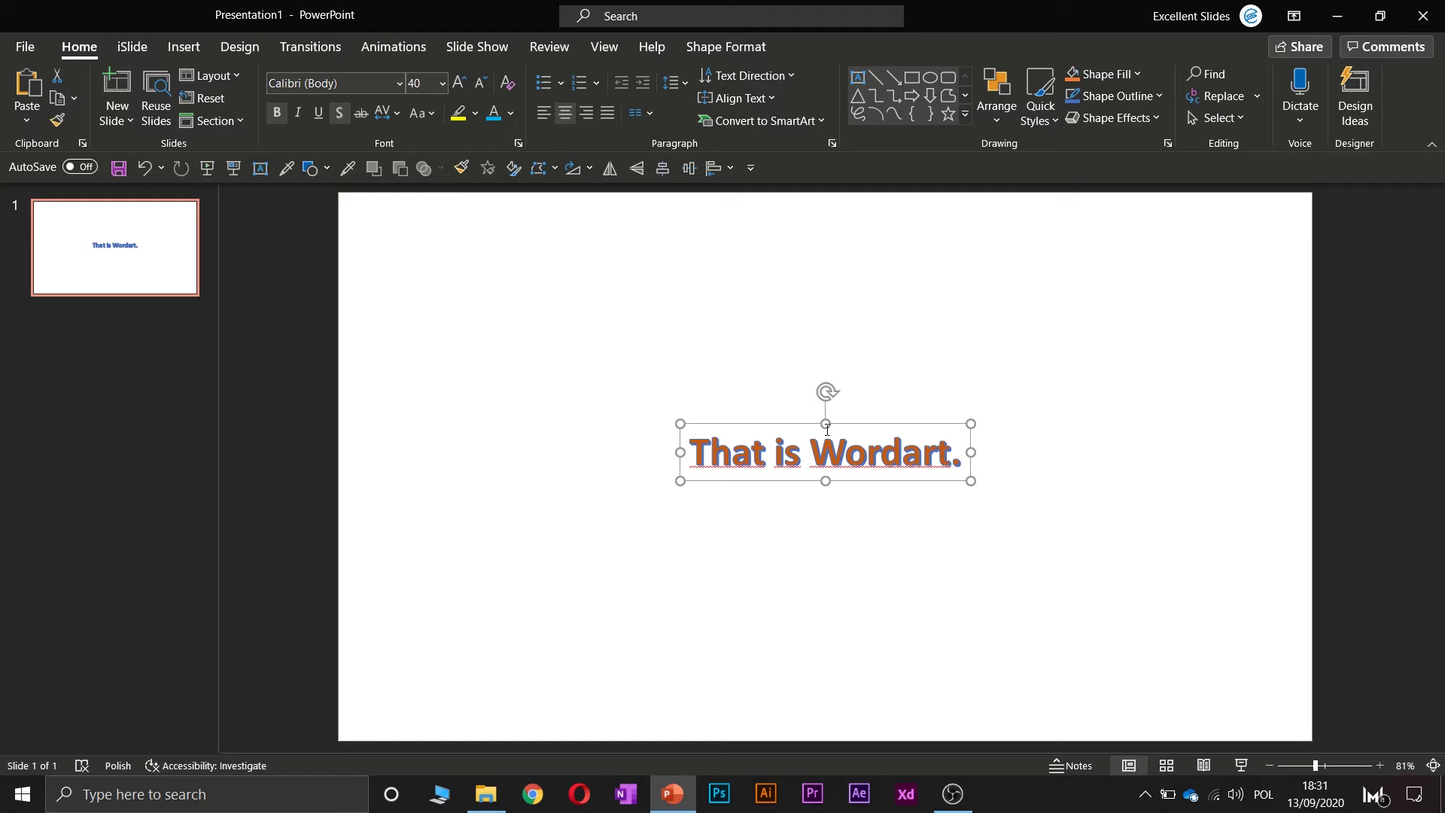
Add a gold WordArt above 'That is Wordart.' reading 'My text is right here.'.
left_click(594, 276)
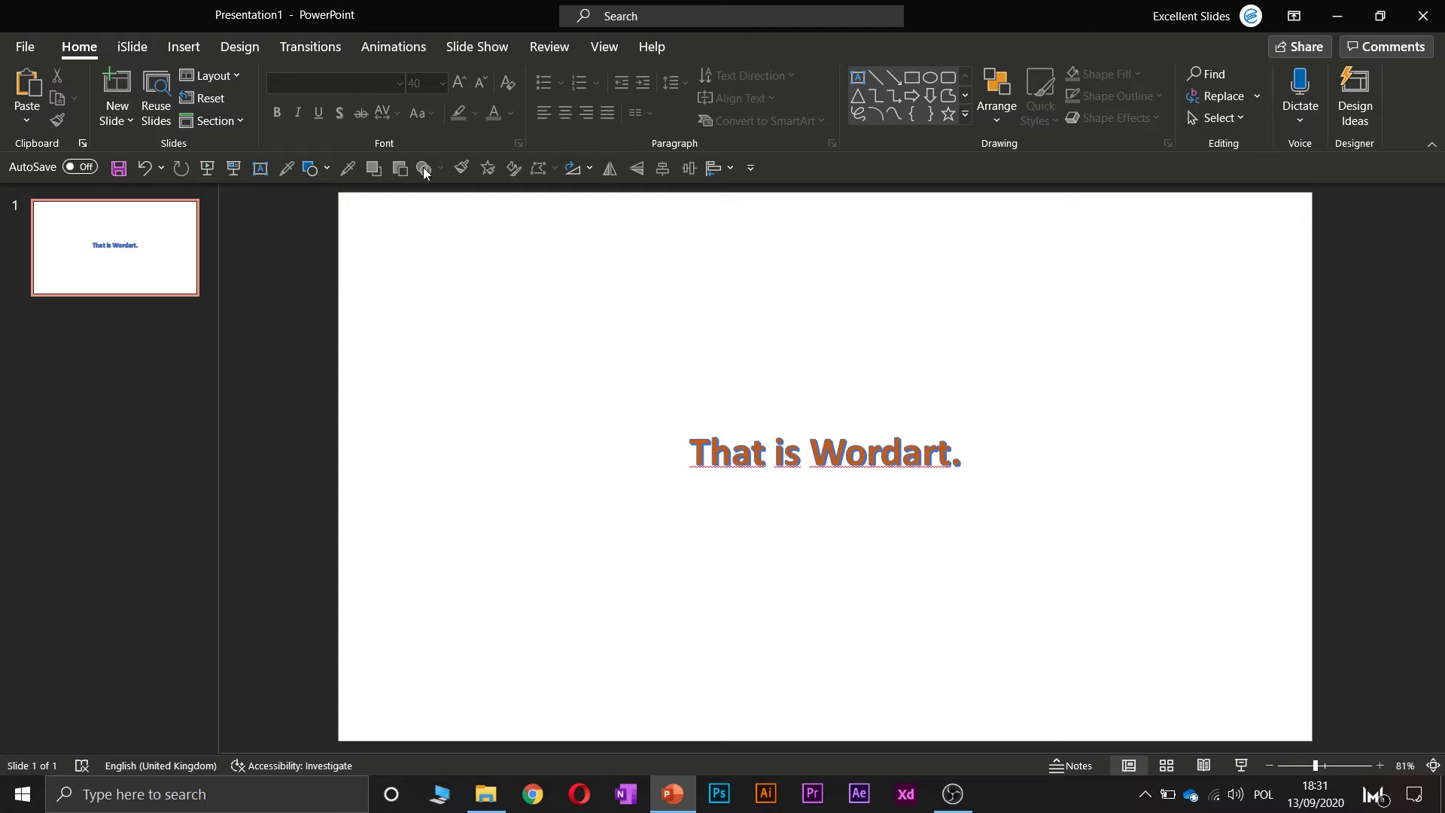
left_click(179, 52)
left_click(970, 124)
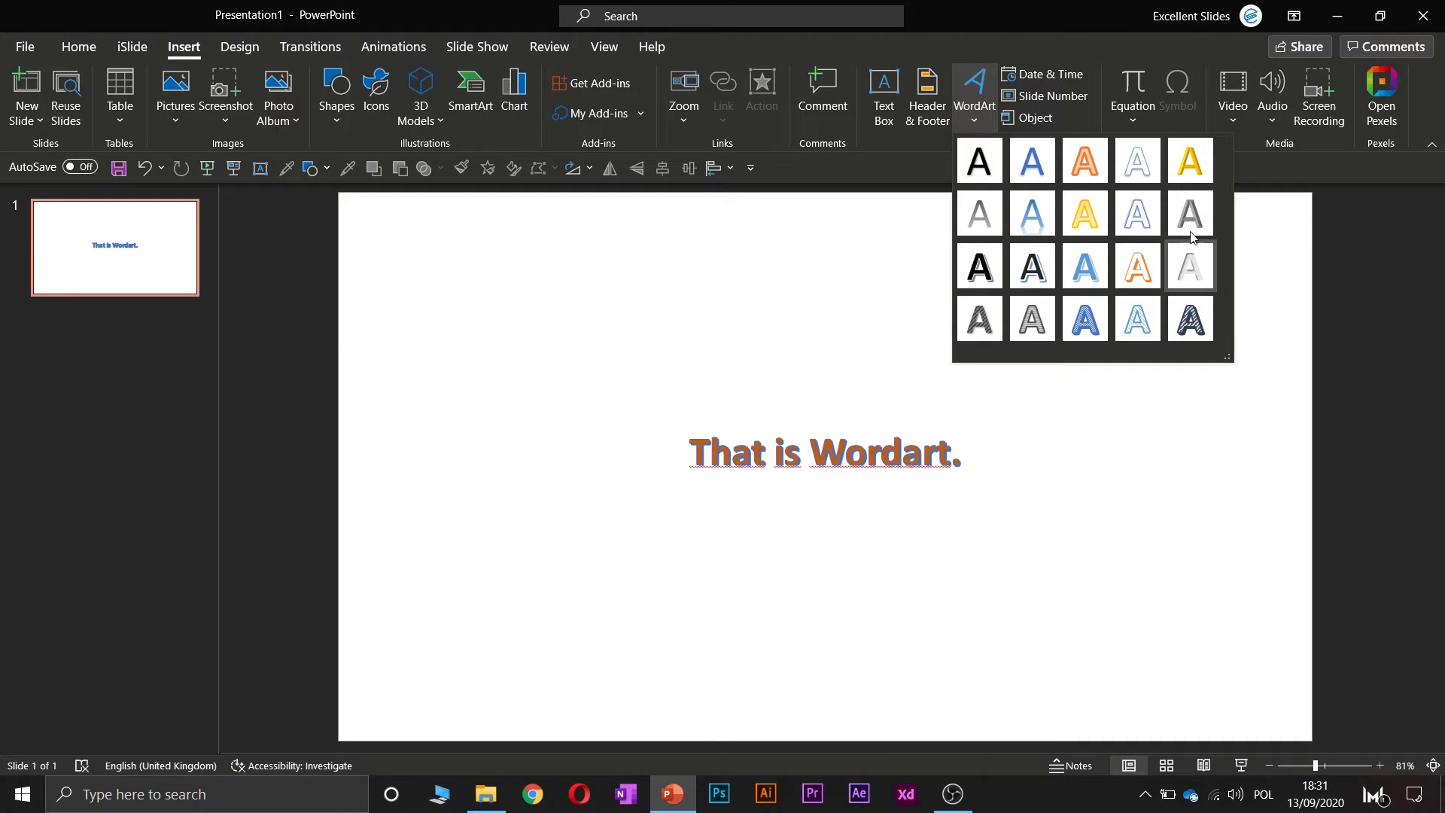
left_click(1189, 176)
left_click_drag(865, 507, 758, 350)
triple_click(731, 322)
key("BackSpace")
type("My text i")
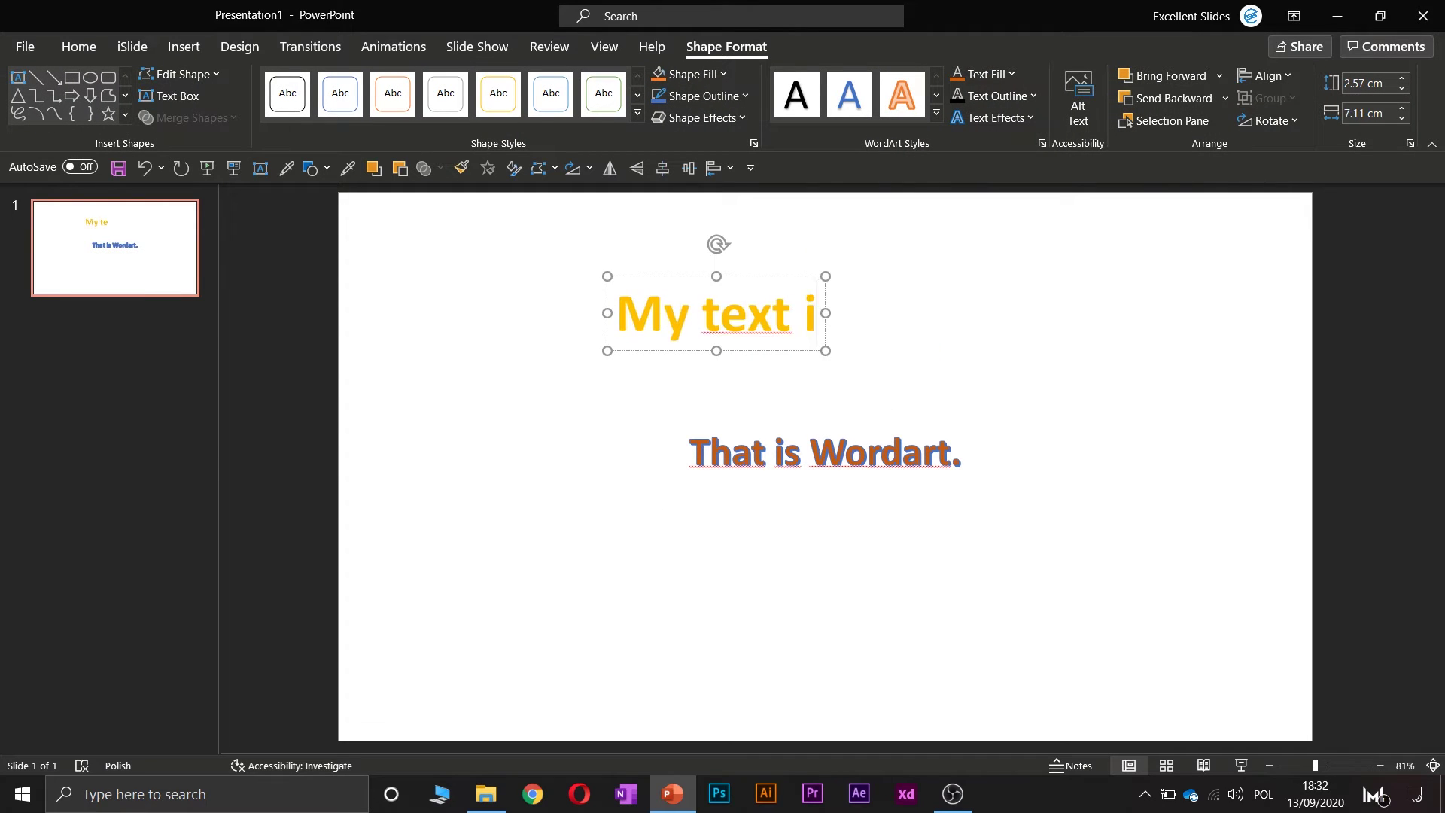
type("s right ")
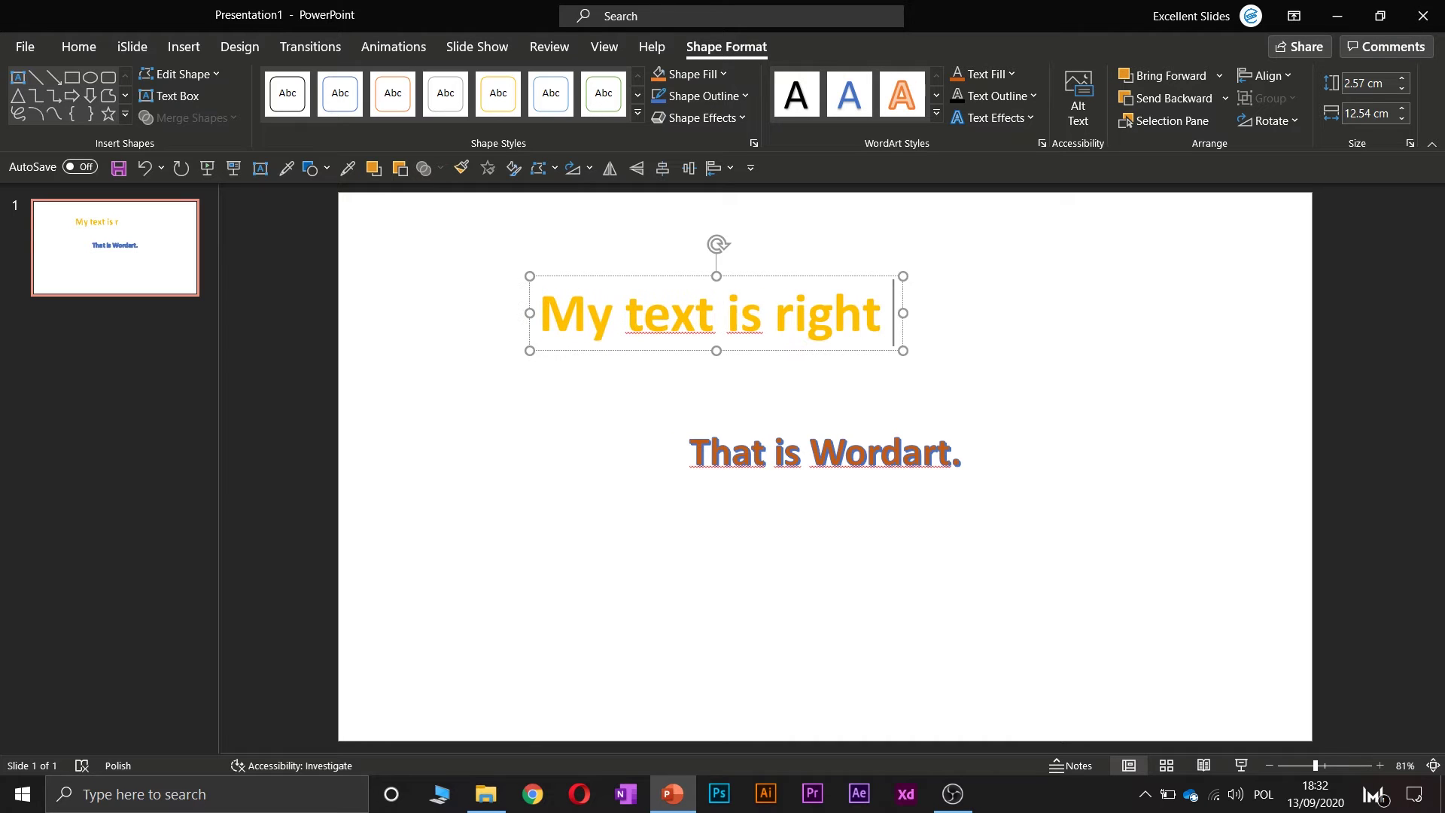
type("here.")
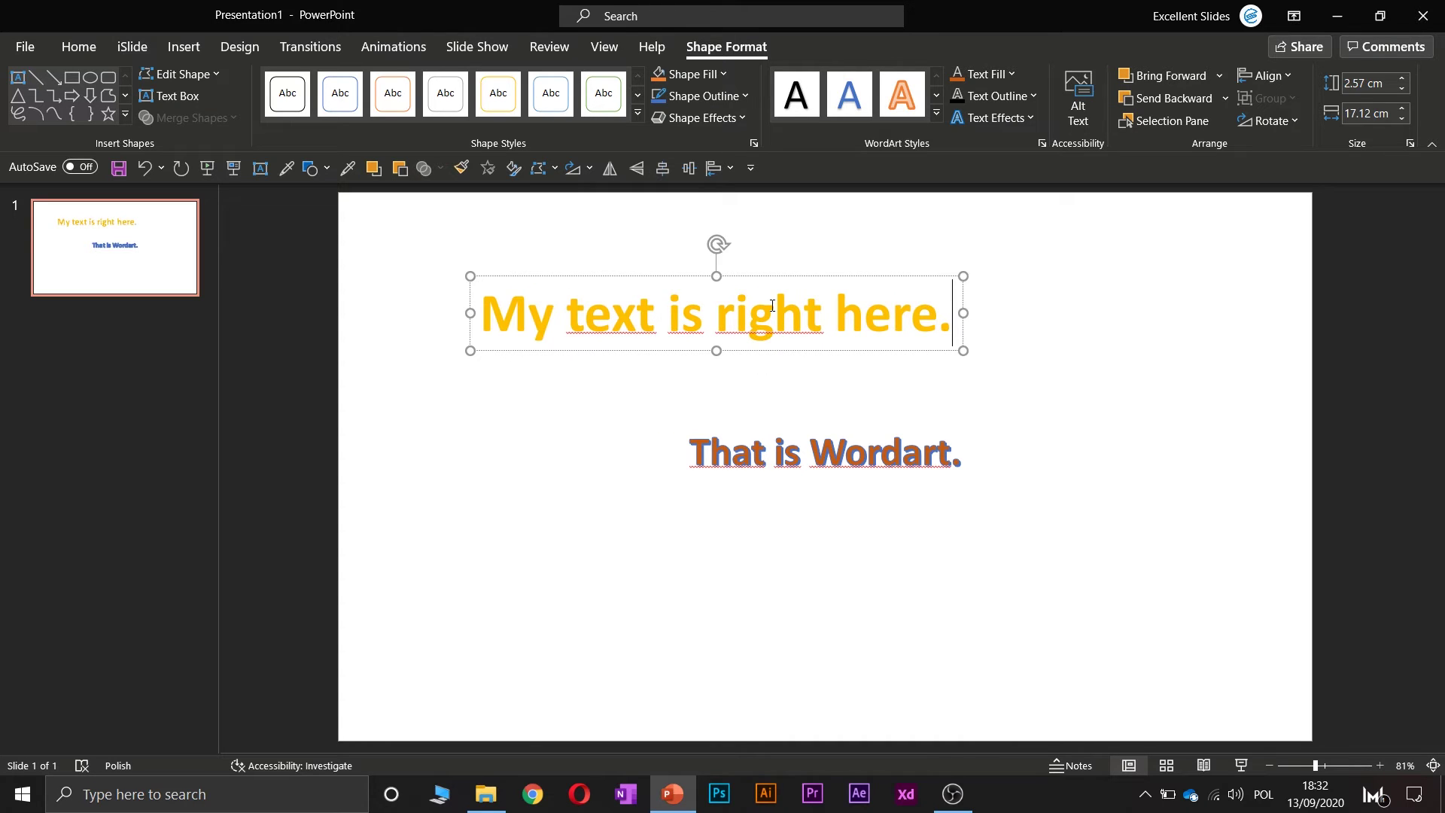
scroll(766, 311, "up", 5)
scroll(745, 432, "down", 4)
Make 'That is Wordart.' one size larger with Ctrl+], then return to the yellow line.
left_click(764, 399)
left_click(832, 516)
key("ctrl+a")
key("ctrl+shift+period")
scroll(676, 495, "up", 4)
scroll(684, 390, "down", 3)
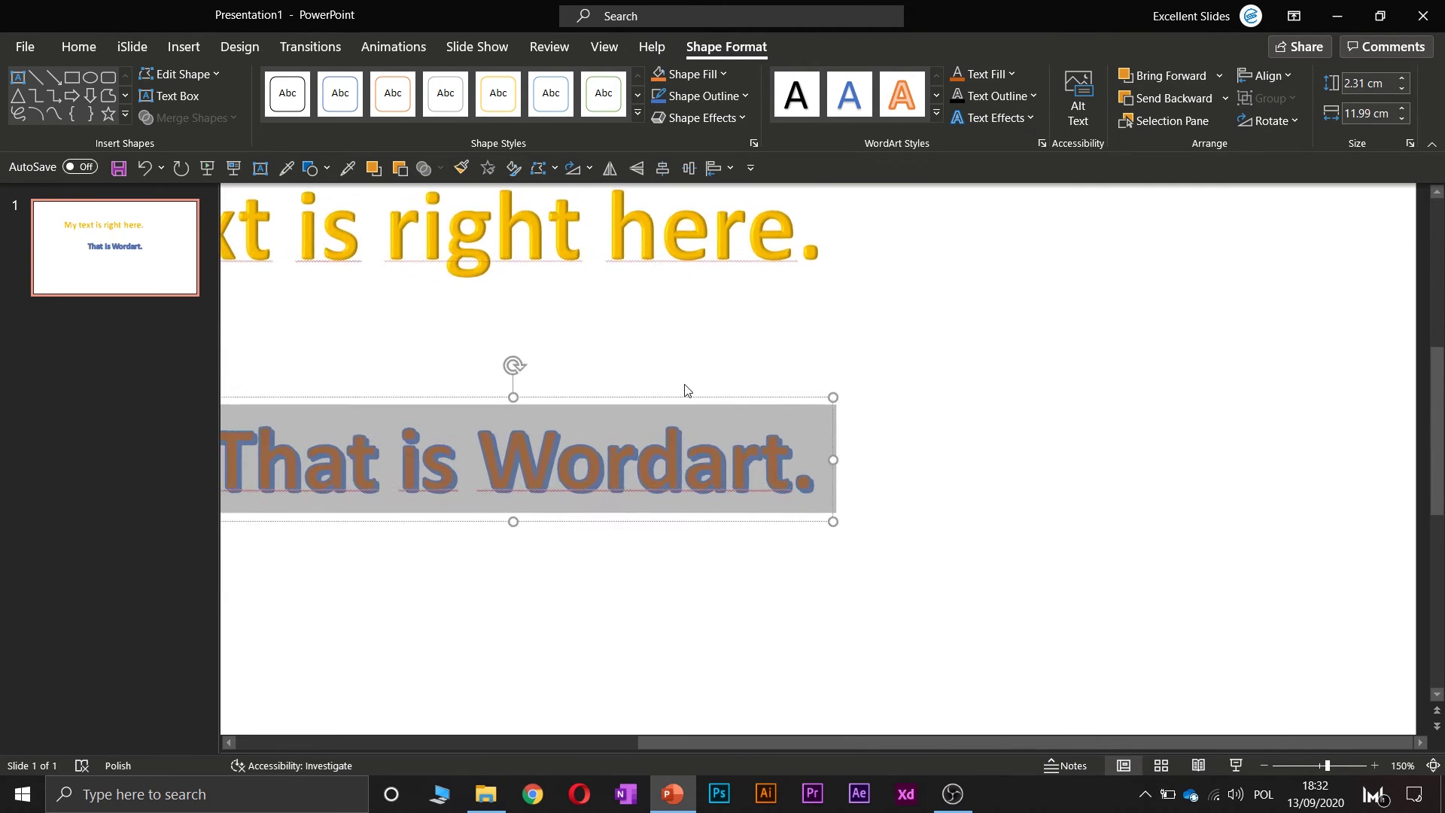
scroll(685, 390, "down", 3)
left_click(691, 306)
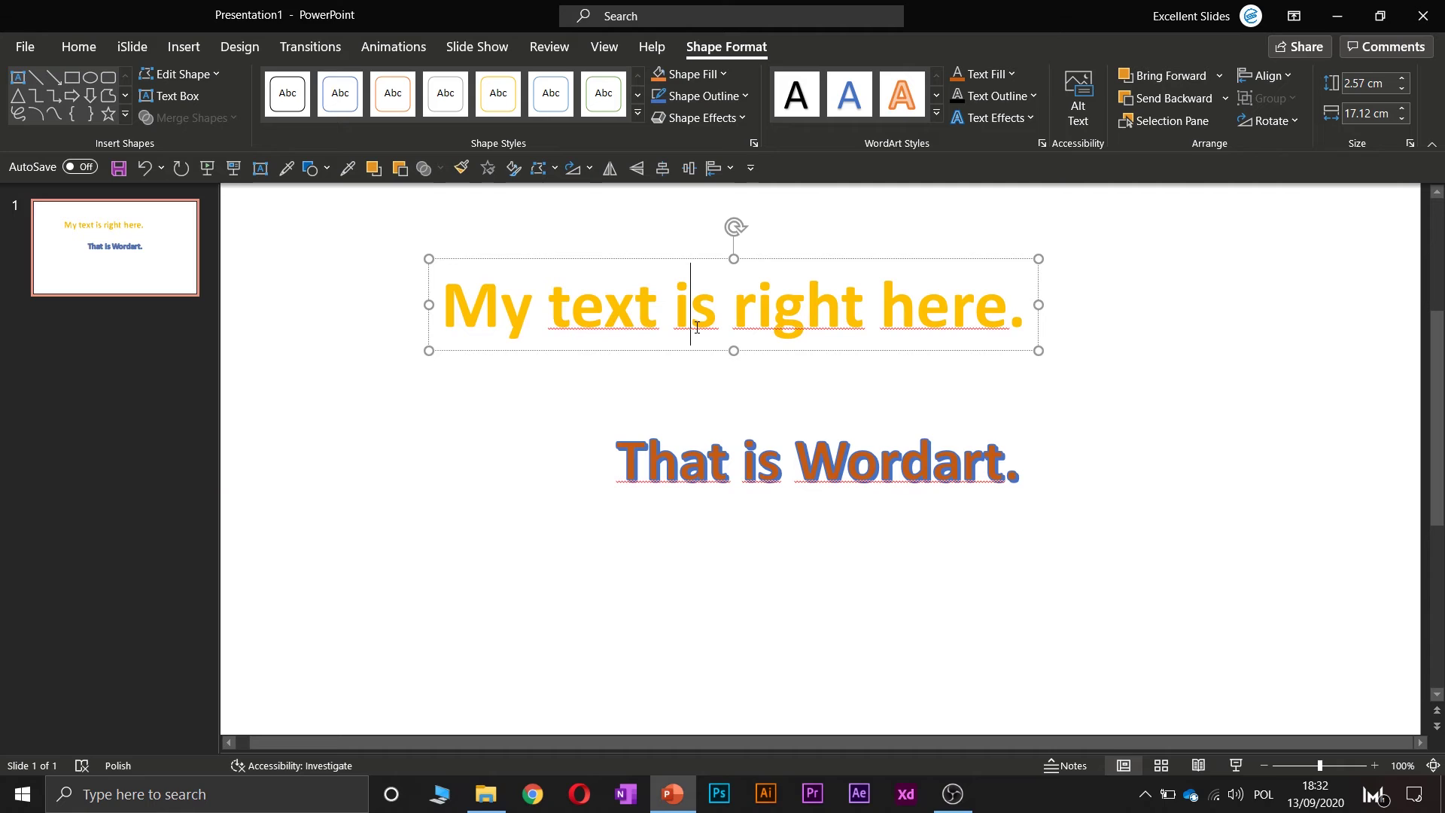
left_click(79, 47)
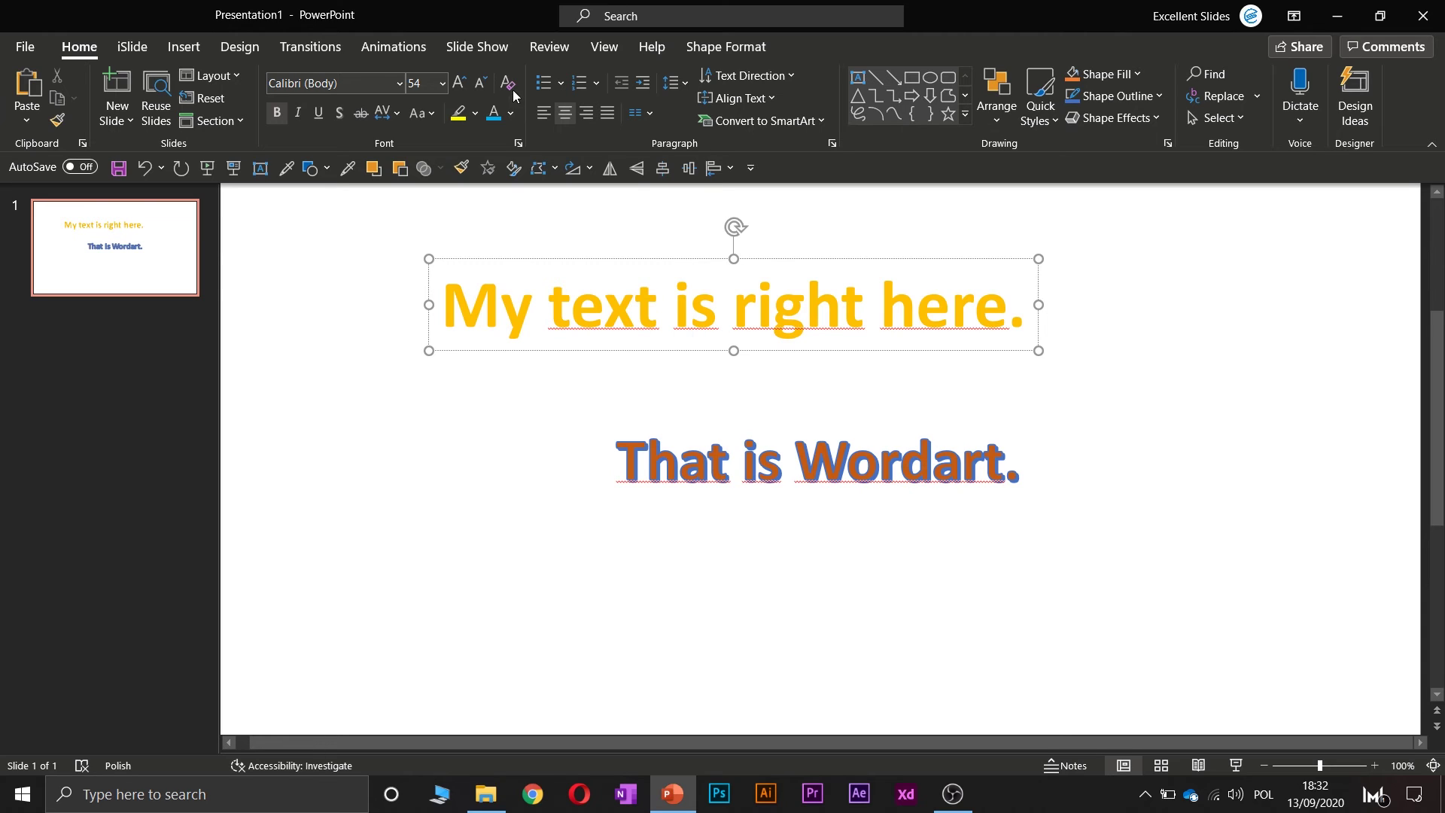
left_click(184, 47)
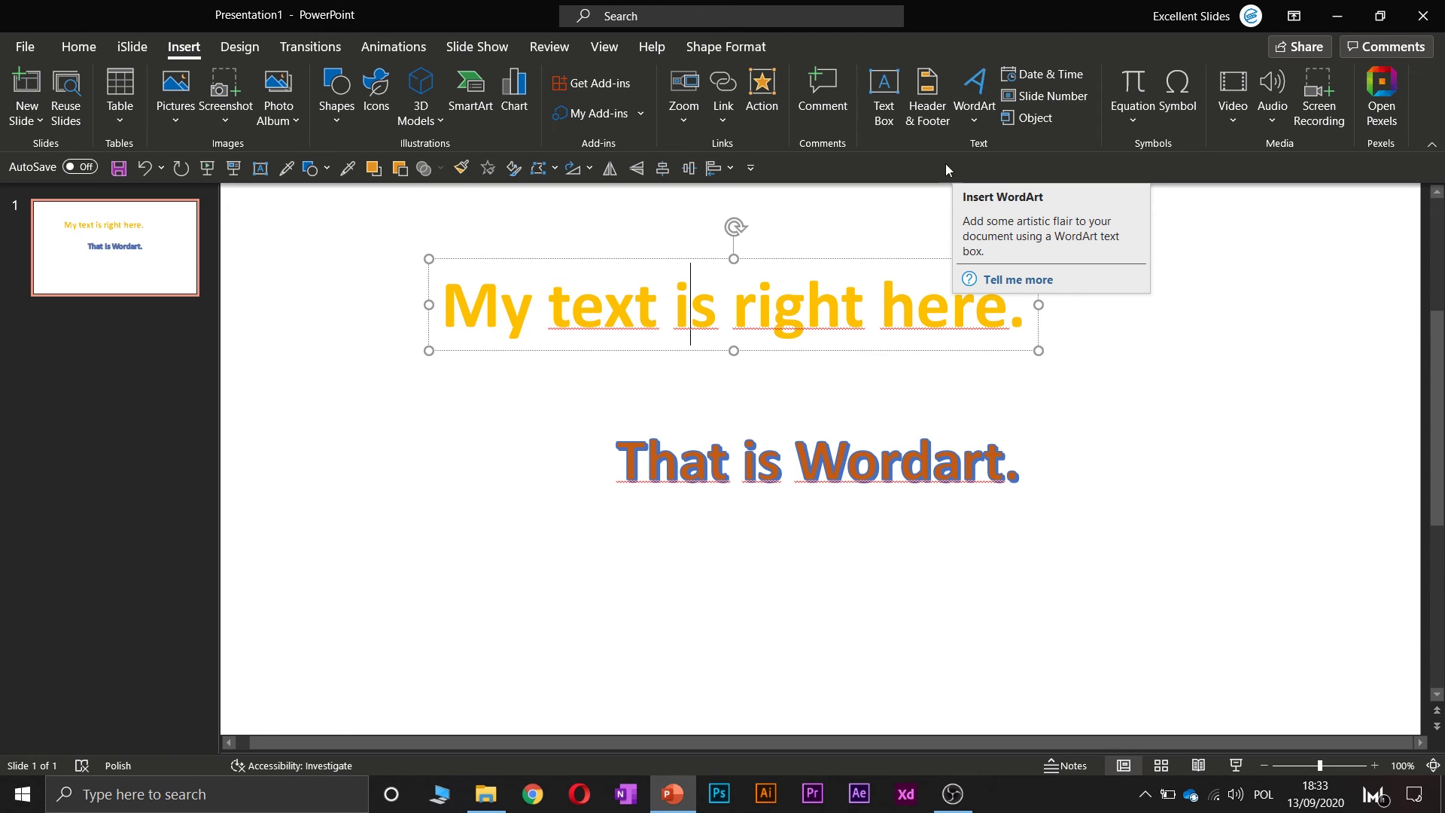
left_click(890, 200)
scroll(903, 210, "down", 3)
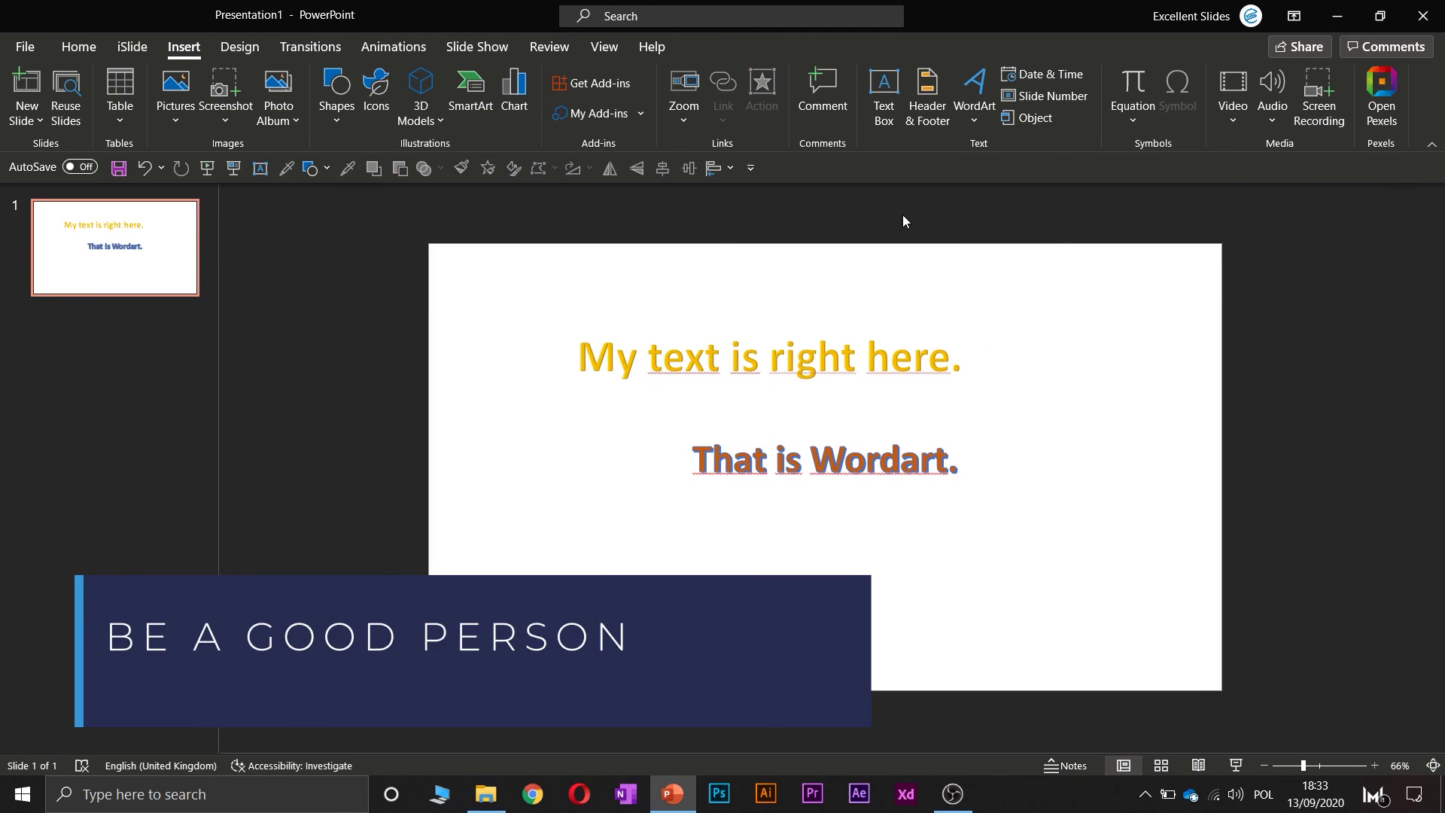